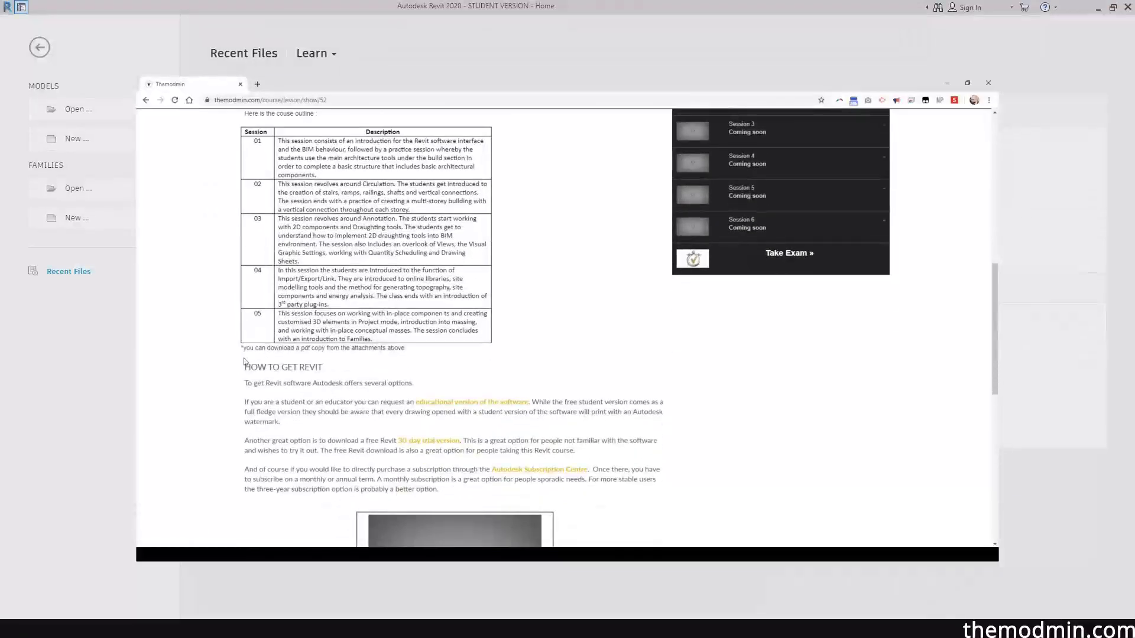
# Finish reading the How to Get Revit notes, then start a new project from Revit's Home screen.
pyautogui.moveTo(244, 361); pyautogui.dragTo(442, 489)
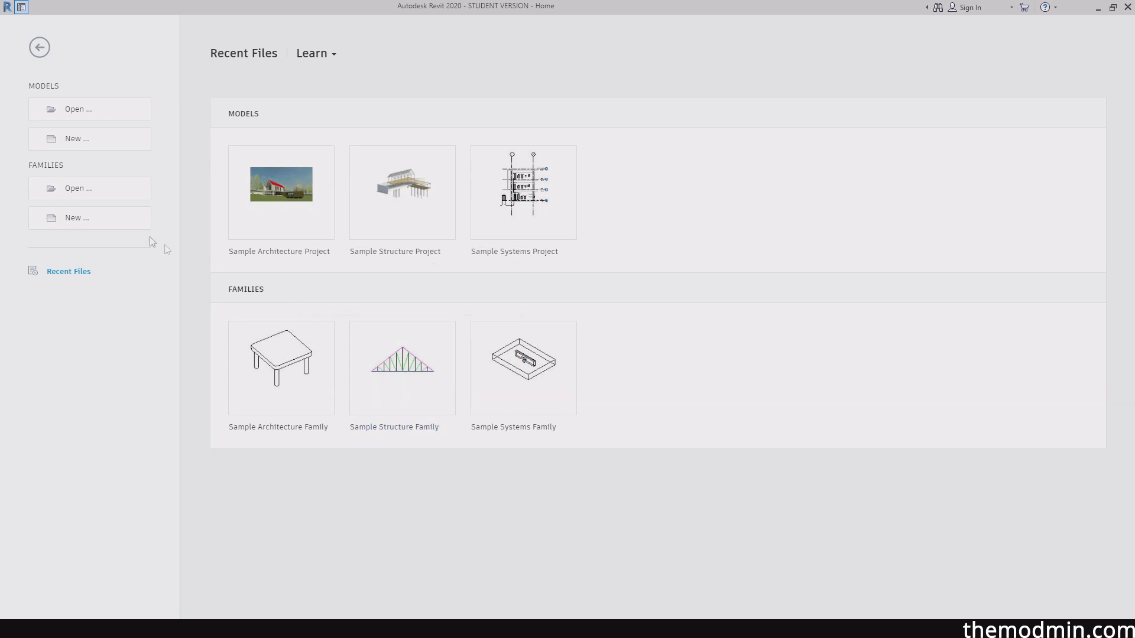
pyautogui.click(84, 149)
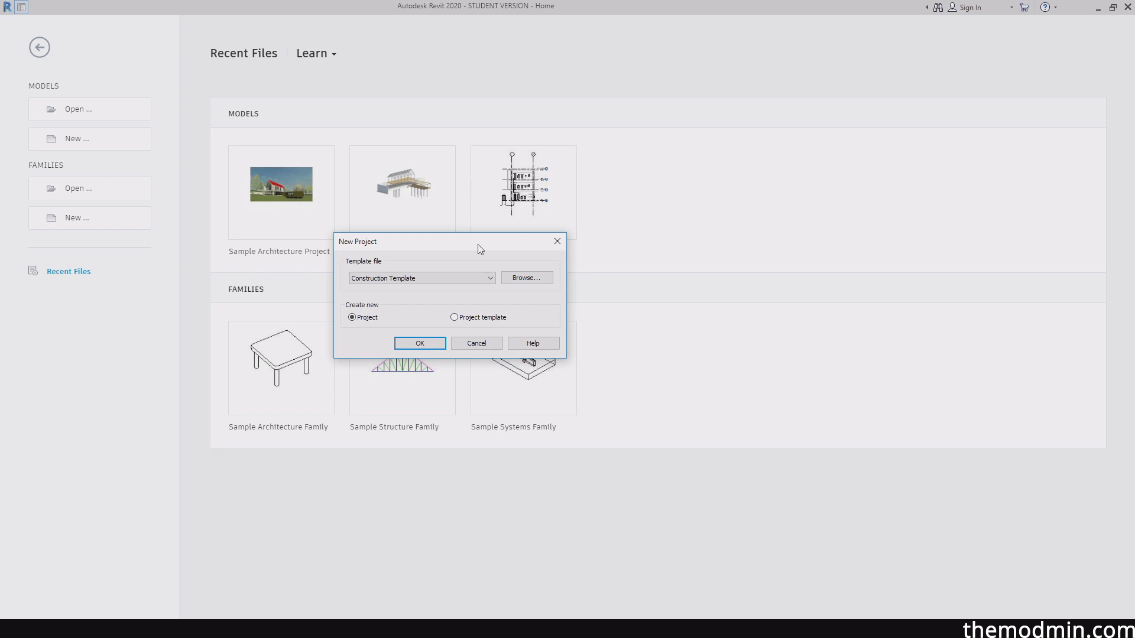
# Expand the template file list and browse for a template, showing the US Imperial .rte files.
pyautogui.click(462, 277)
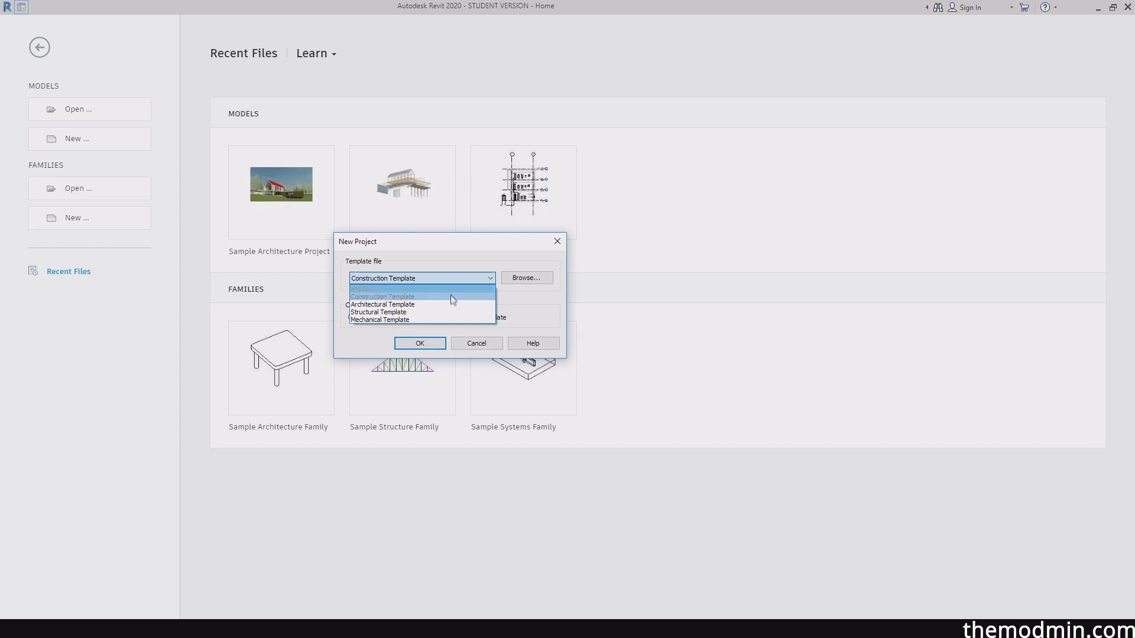
pyautogui.click(530, 296)
pyautogui.click(518, 280)
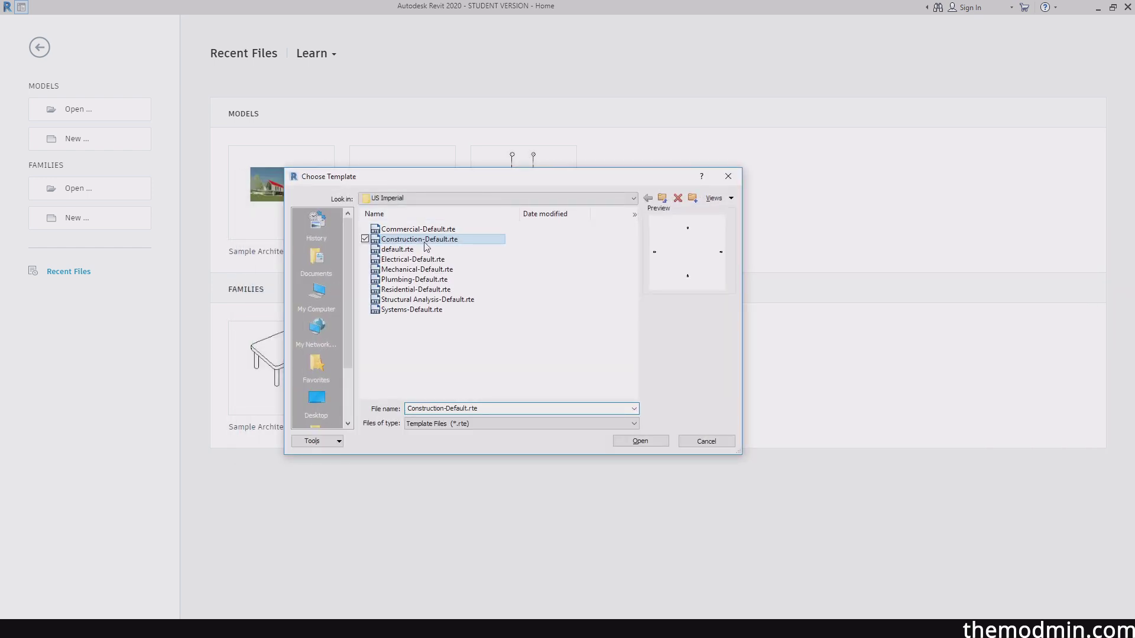
# Pick DefaultMetric.rte from the US Metric folder and create the project as Project1.
pyautogui.click(504, 340)
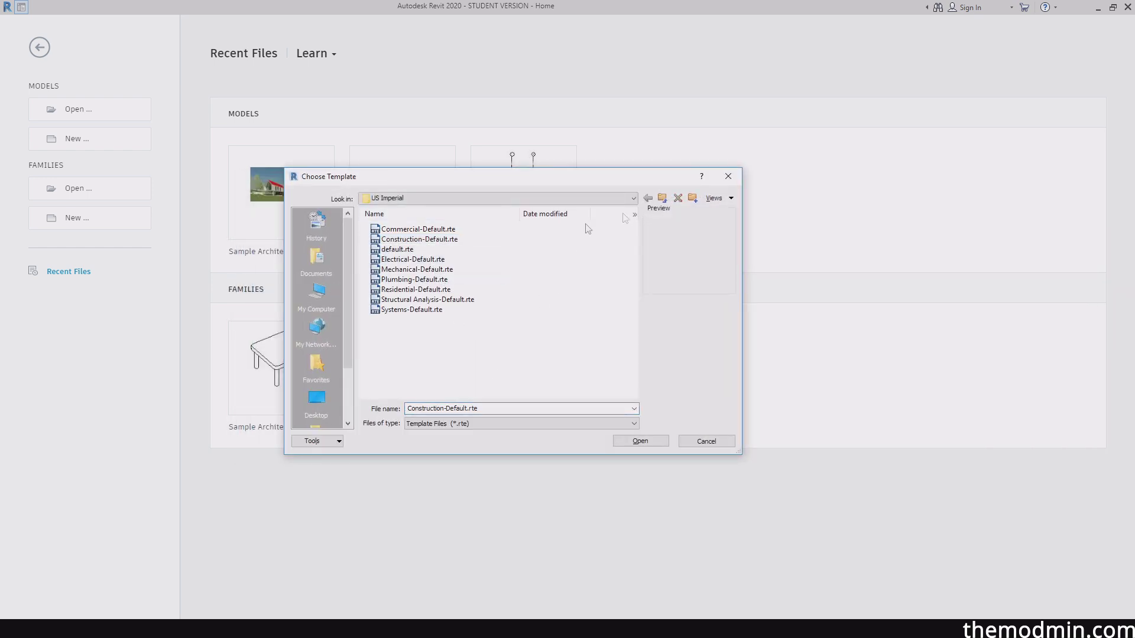
pyautogui.click(663, 199)
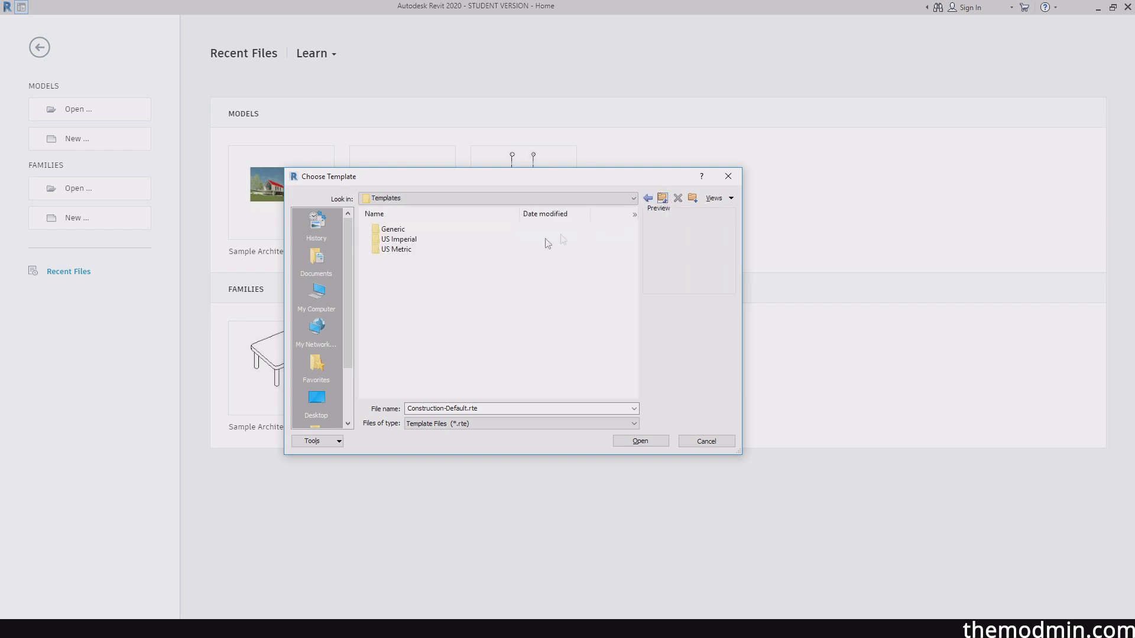
pyautogui.doubleClick(421, 248)
pyautogui.click(427, 251)
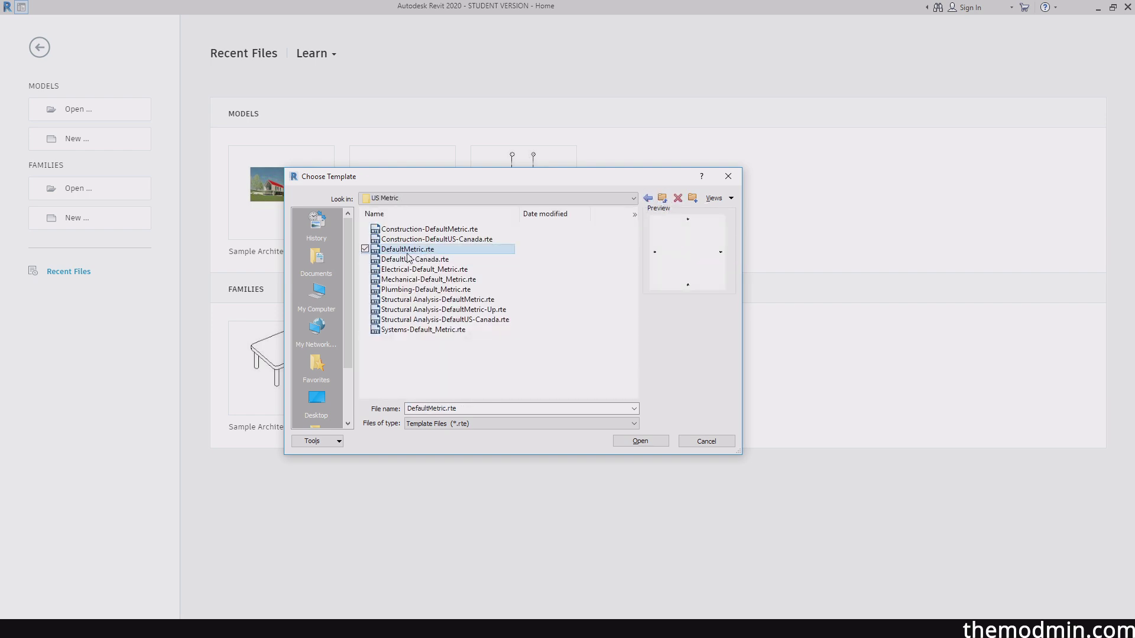
pyautogui.doubleClick(447, 249)
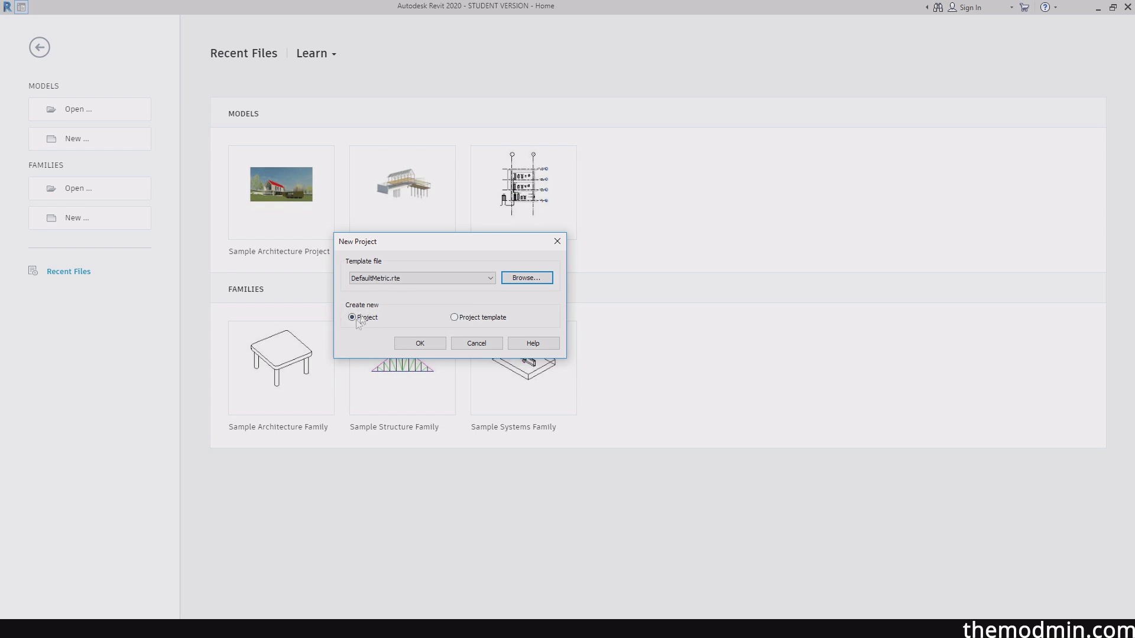
pyautogui.click(418, 344)
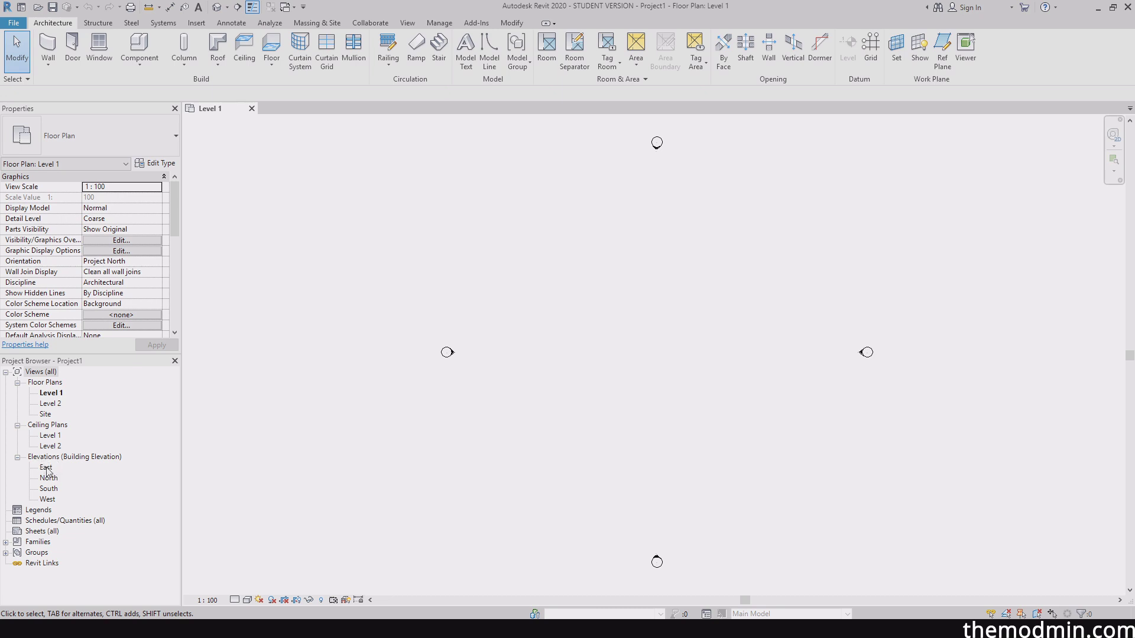
# Open the East elevation from the Project Browser's Elevations list.
pyautogui.doubleClick(46, 467)
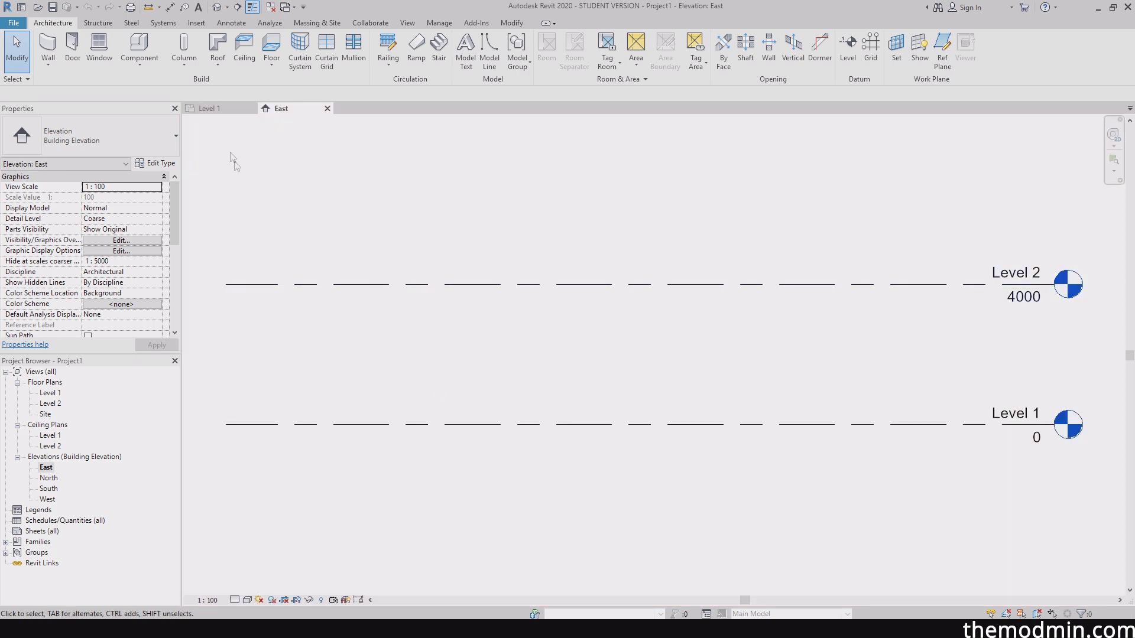
# Toggle between the Level 1 plan and East elevation tabs, ending on East.
pyautogui.click(216, 112)
pyautogui.click(296, 112)
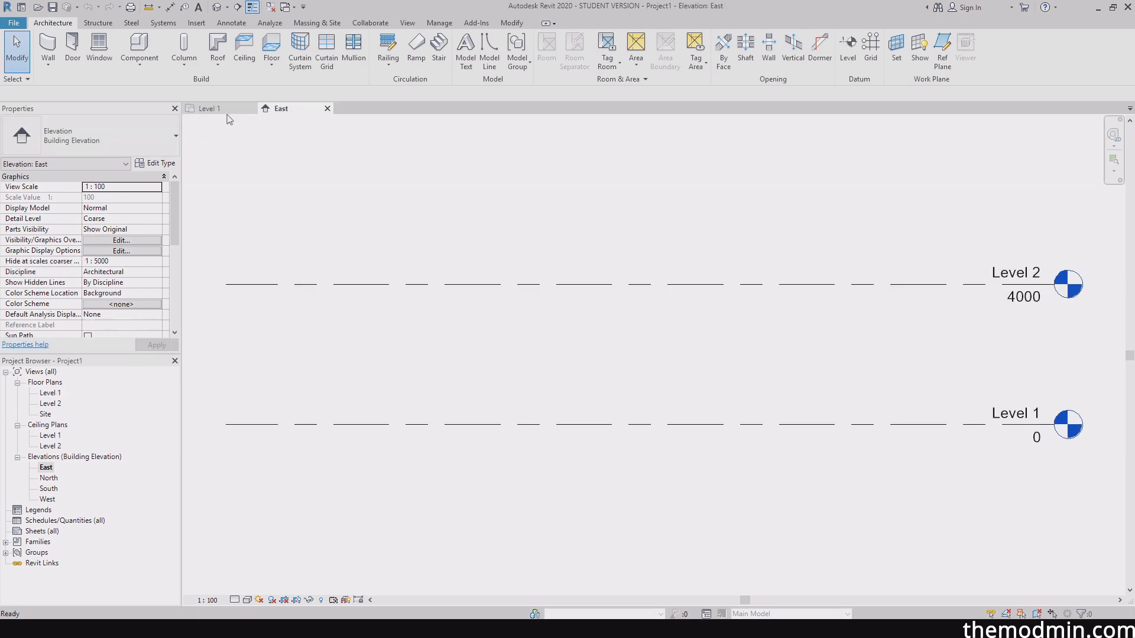
pyautogui.click(228, 112)
pyautogui.click(281, 111)
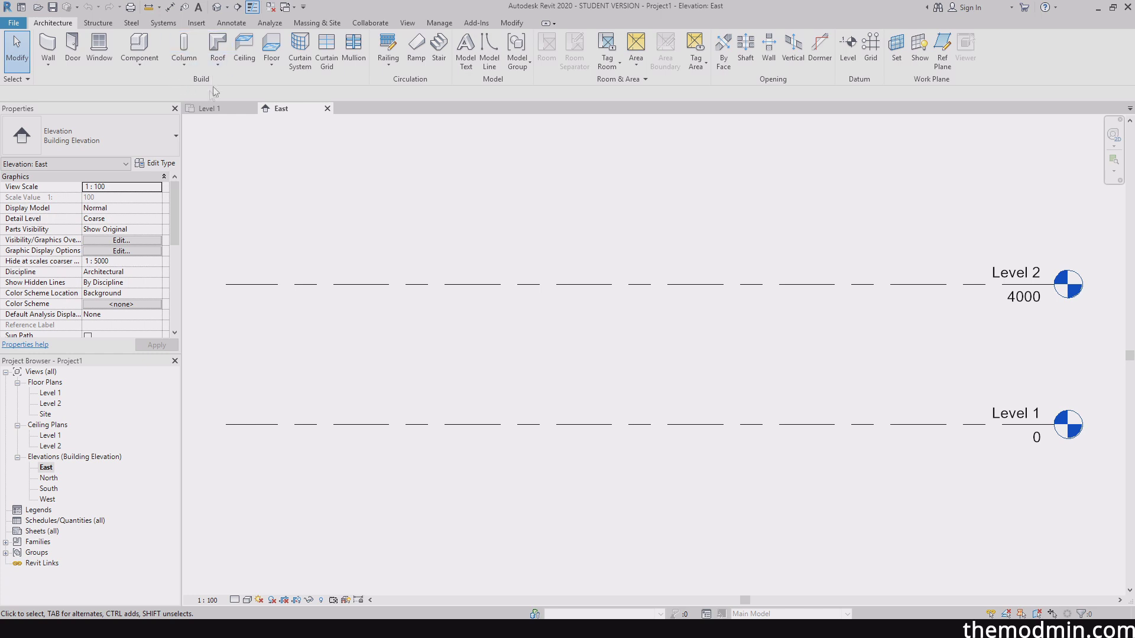
# Tour the Structure, Steel, Systems, Manage and Massing & Site tabs, then open the default 3D view.
pyautogui.click(107, 25)
pyautogui.click(133, 23)
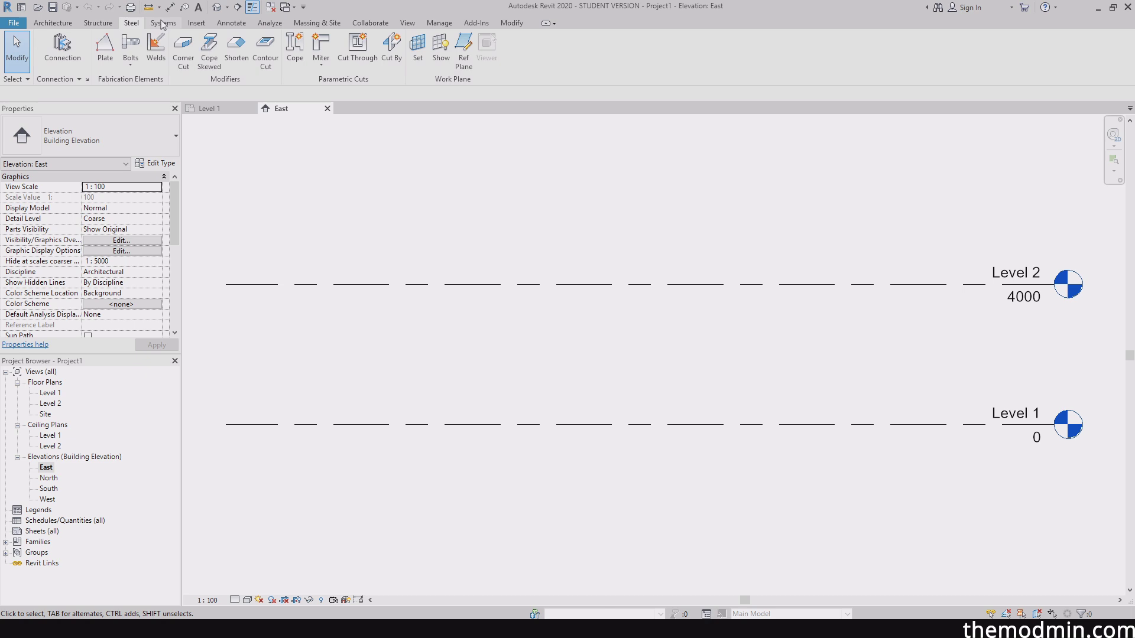
pyautogui.click(163, 24)
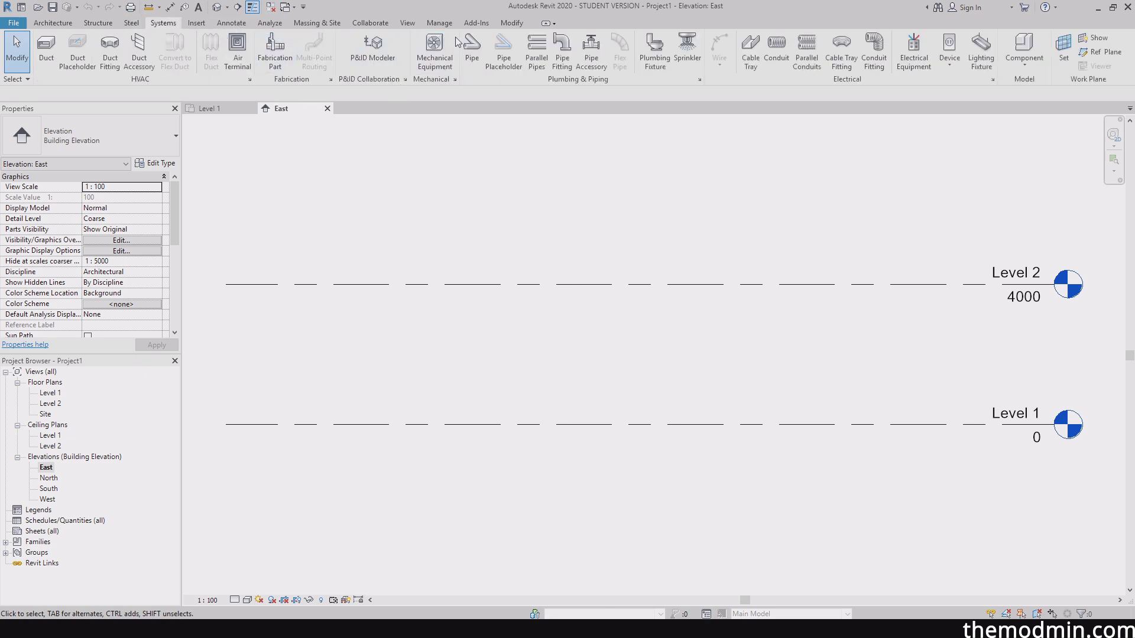
pyautogui.click(443, 24)
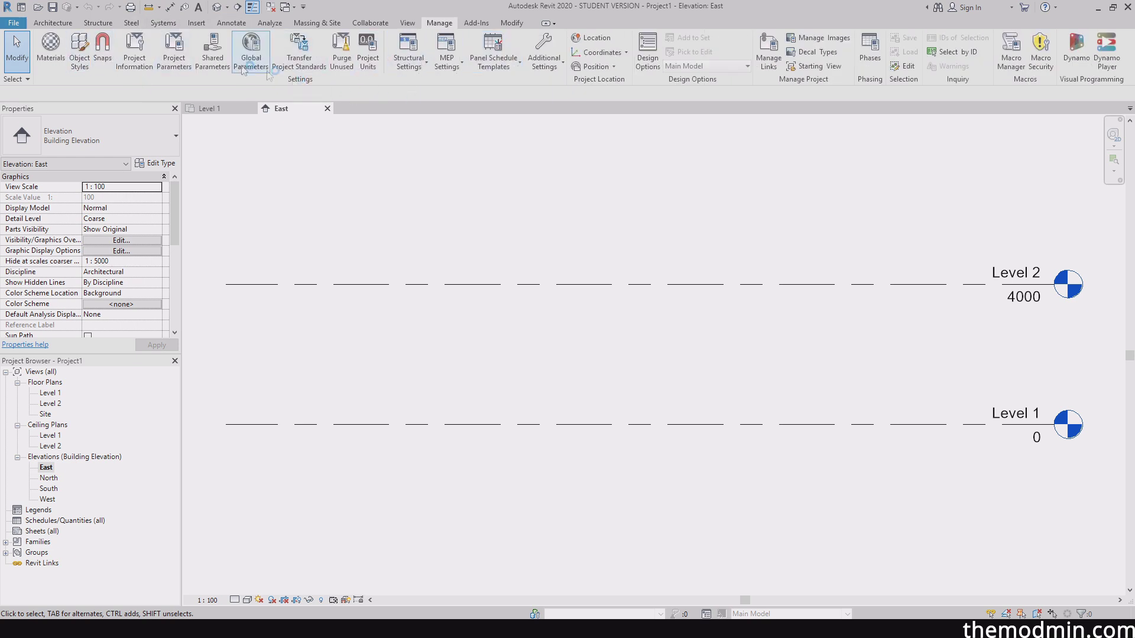
pyautogui.click(330, 23)
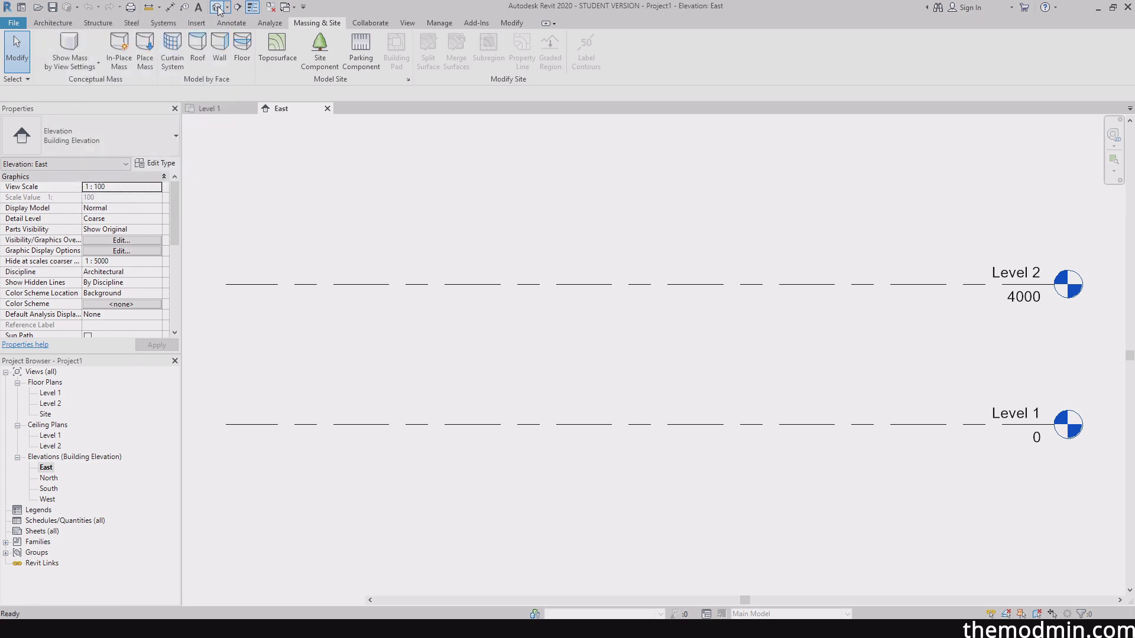
pyautogui.click(217, 8)
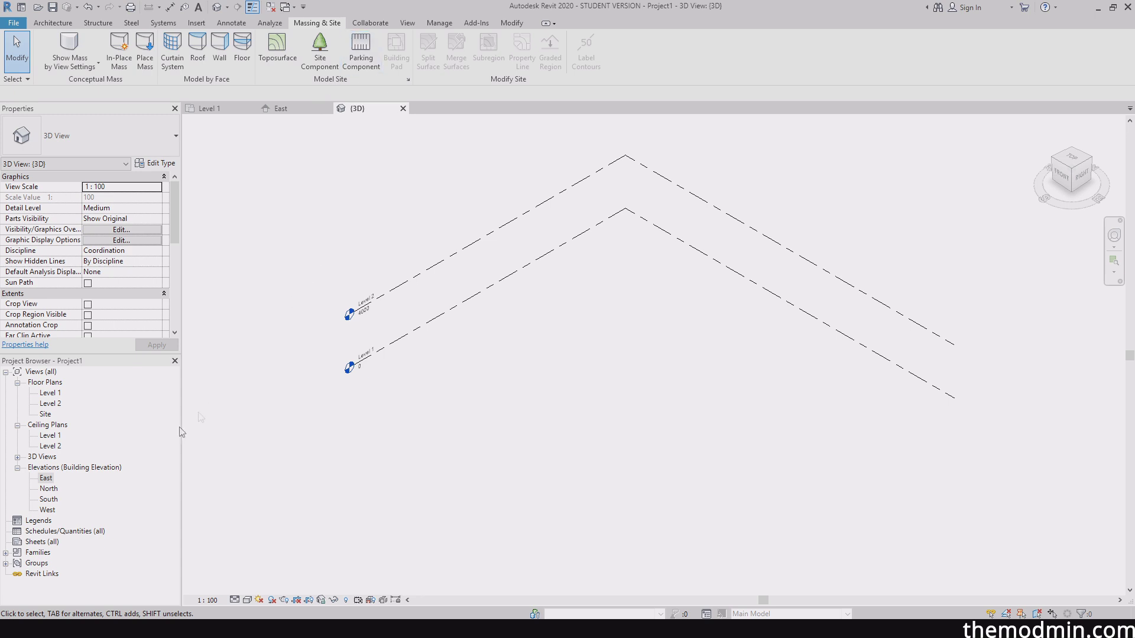
# Select the {3D} view in the browser and compare it against the Level 1 plan.
pyautogui.click(18, 458)
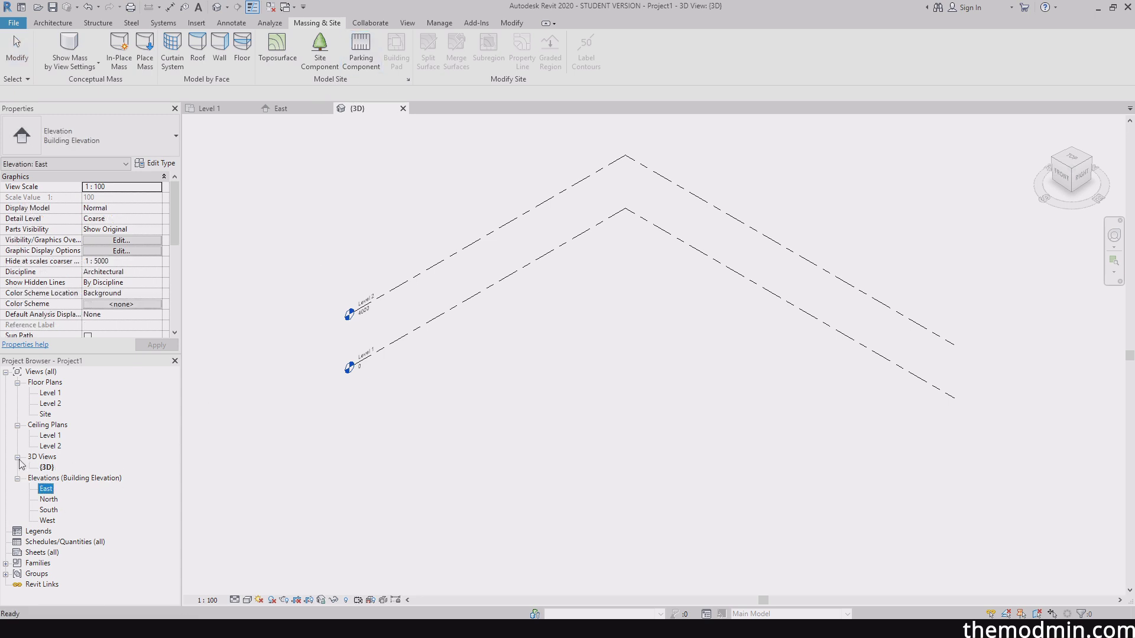
pyautogui.click(50, 467)
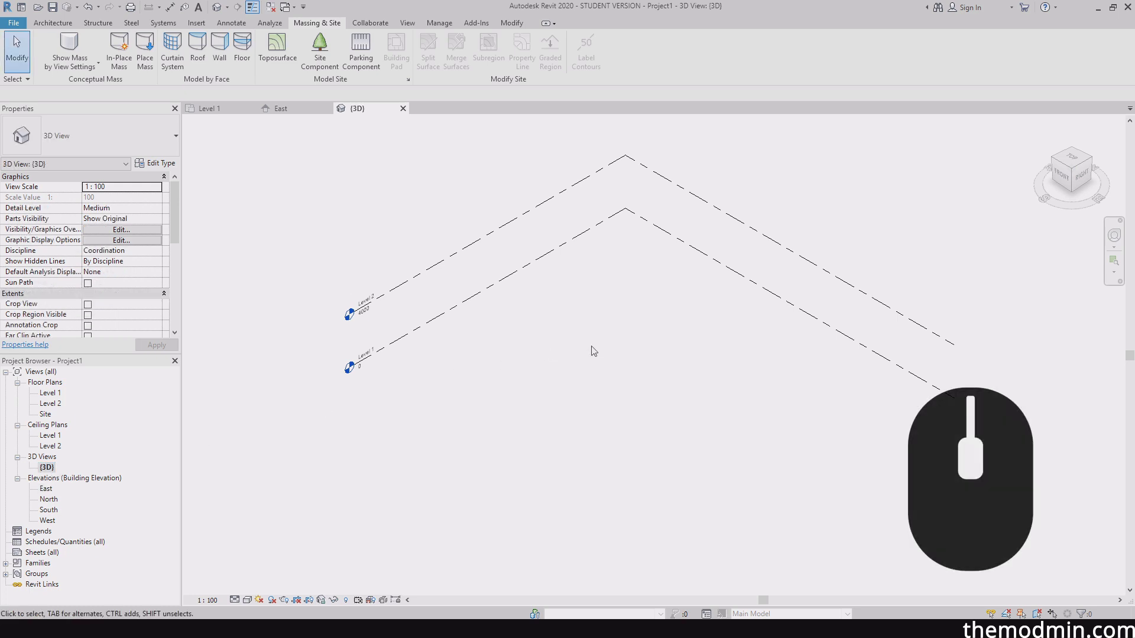
pyautogui.moveTo(593, 353); pyautogui.dragTo(473, 363, button='middle')
pyautogui.click(228, 110)
pyautogui.click(371, 110)
# Pan, orbit and zoom the 3D view to frame the Level 1 and Level 2 lines.
pyautogui.moveTo(682, 339); pyautogui.dragTo(560, 327, button='middle')
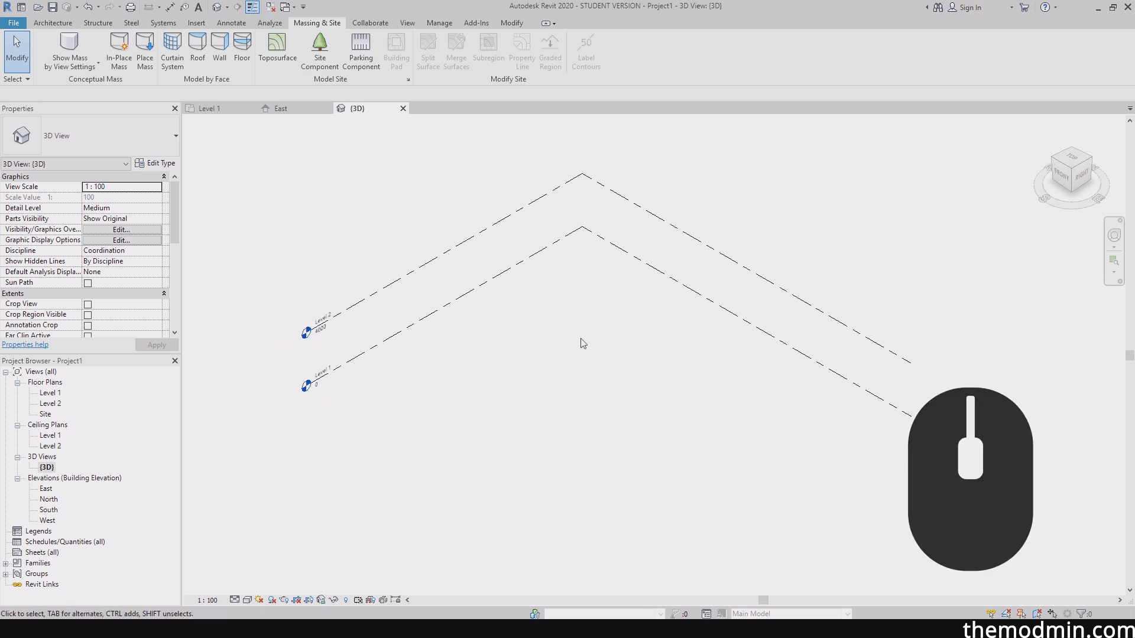
pyautogui.keyDown('shift'); pyautogui.moveTo(577, 366); pyautogui.dragTo(611, 398, button='middle'); pyautogui.keyUp('shift')
pyautogui.scroll(4, 581, 346)
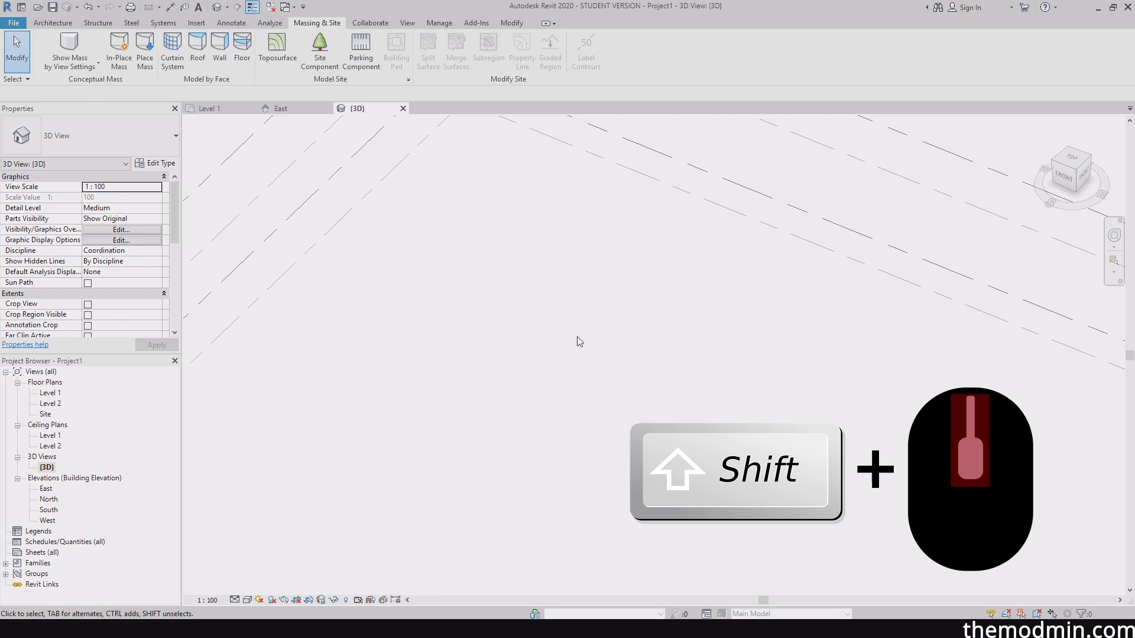
pyautogui.scroll(-2, 578, 345)
pyautogui.scroll(-6, 578, 345)
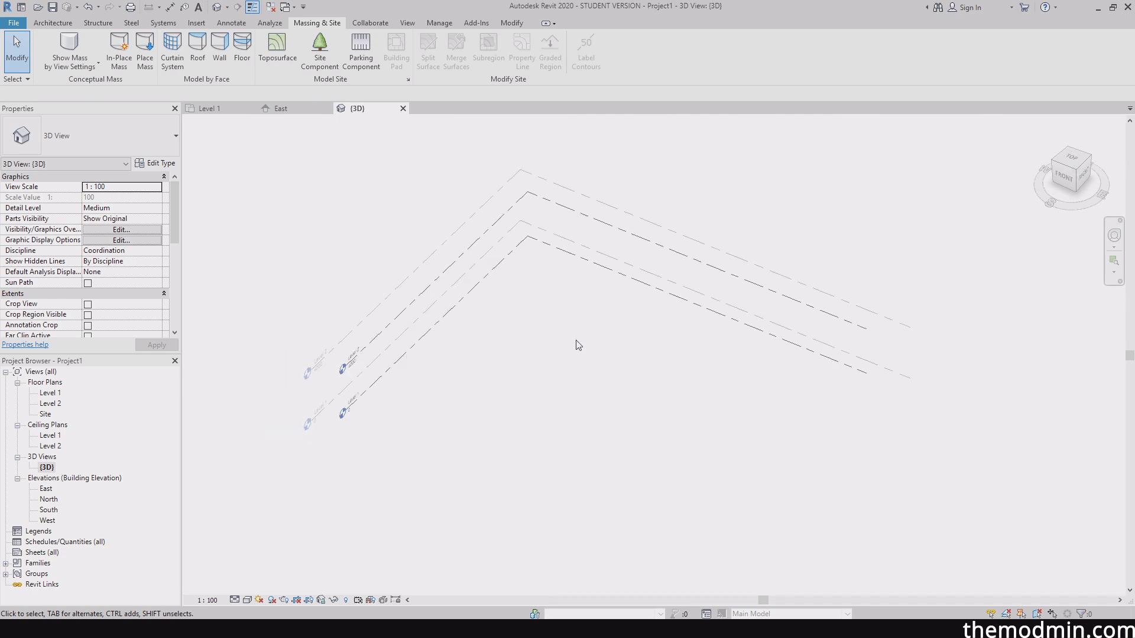
pyautogui.scroll(8, 615, 303)
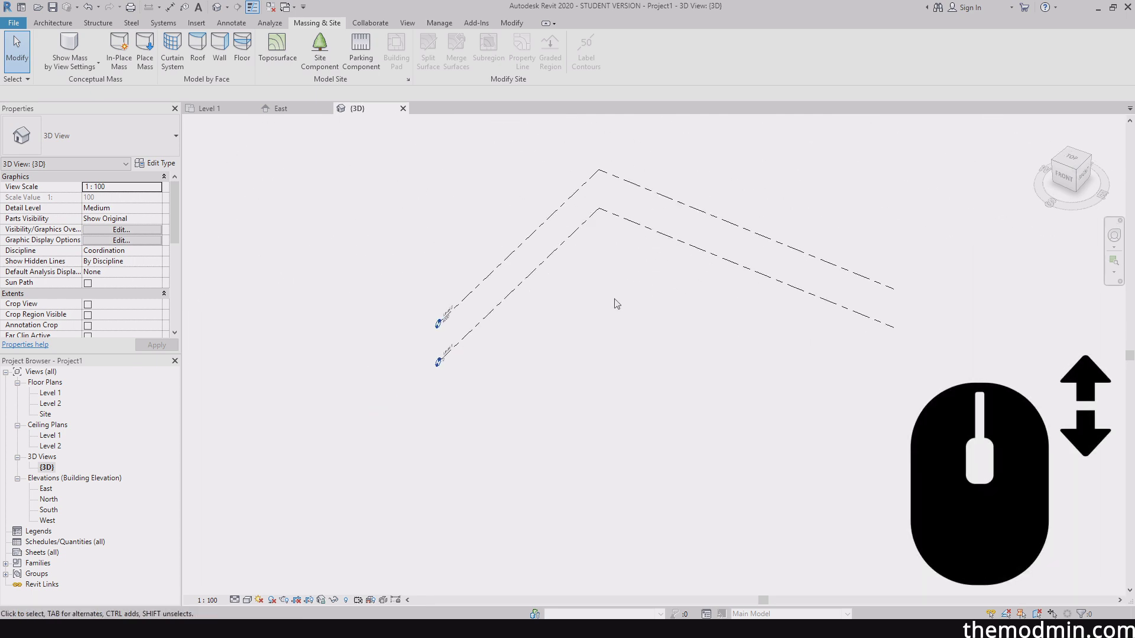
pyautogui.moveTo(586, 329); pyautogui.dragTo(608, 339, button='middle')
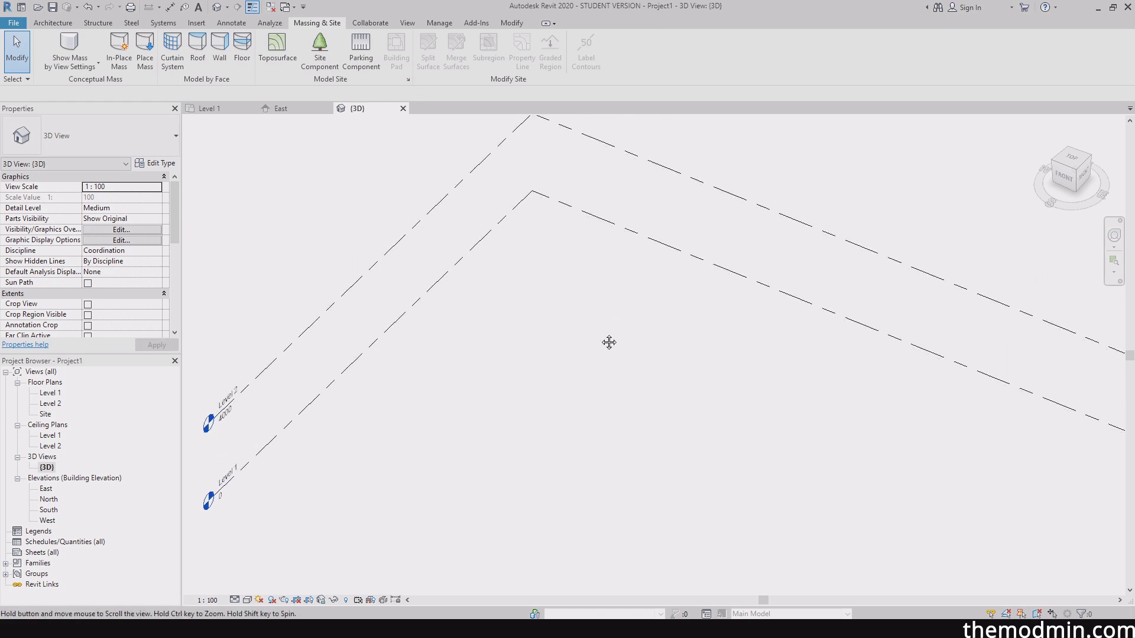
pyautogui.moveTo(540, 337); pyautogui.dragTo(580, 332, button='middle')
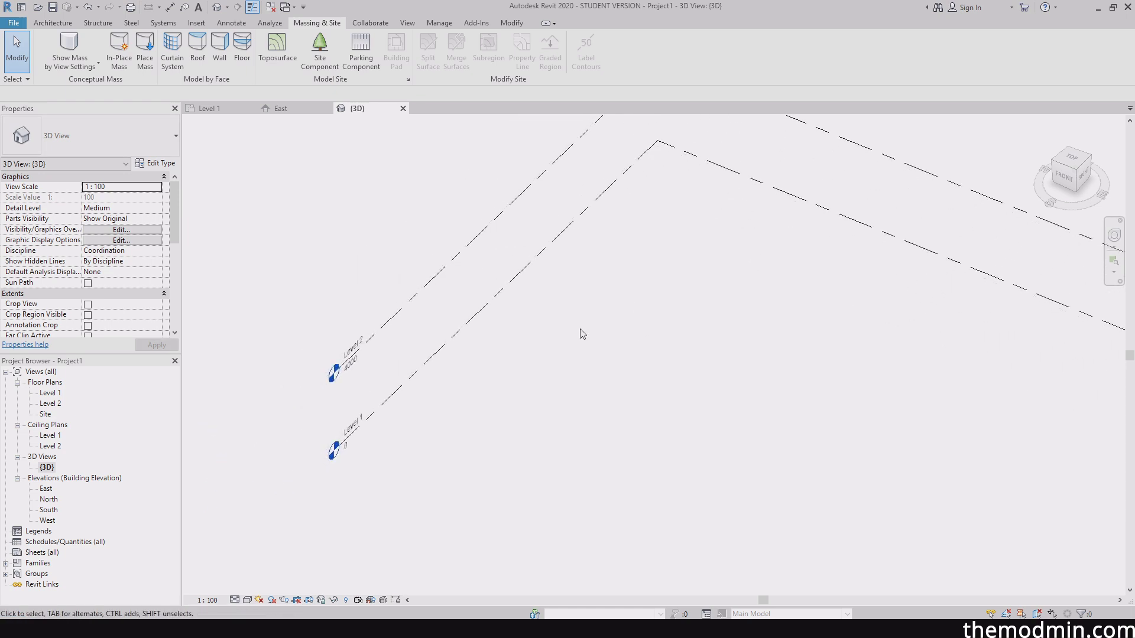
pyautogui.moveTo(668, 284); pyautogui.dragTo(628, 337, button='middle')
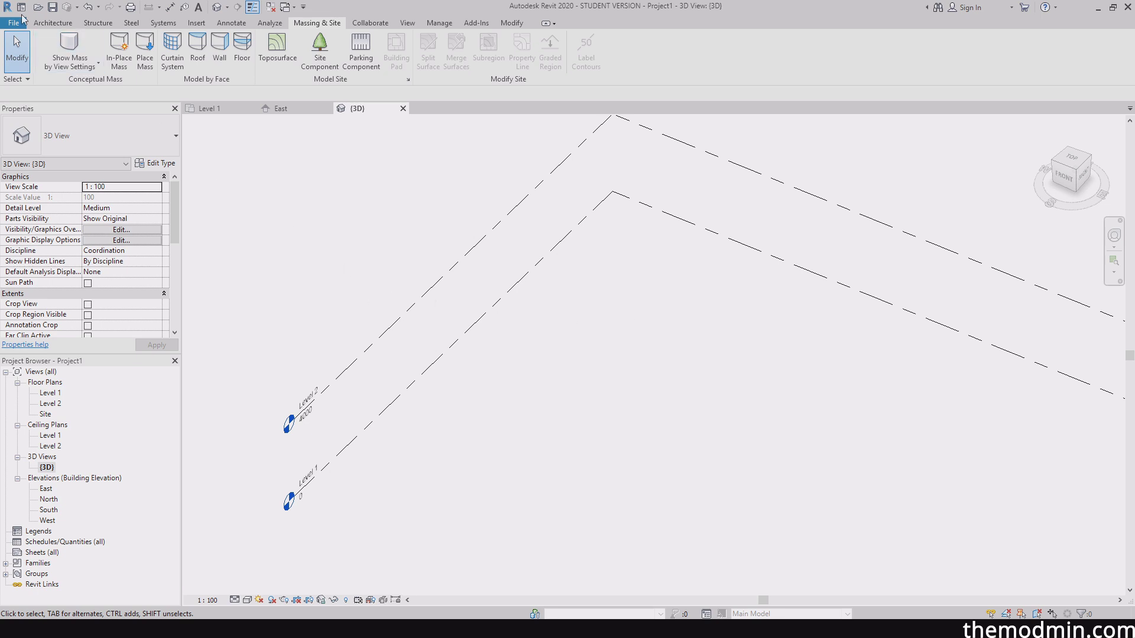
pyautogui.click(46, 24)
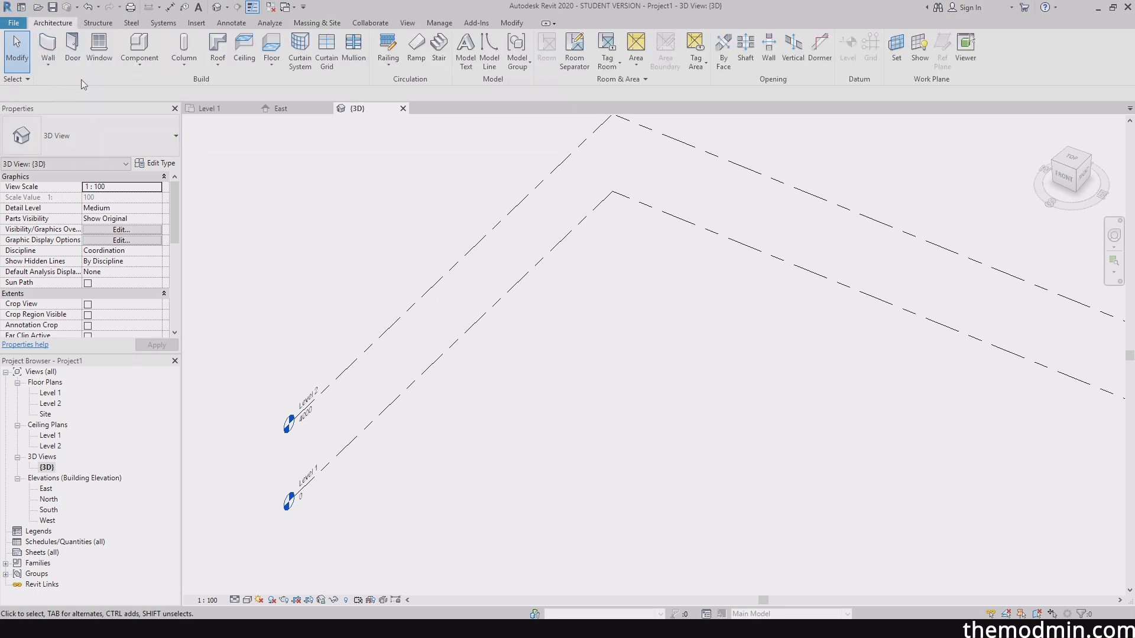